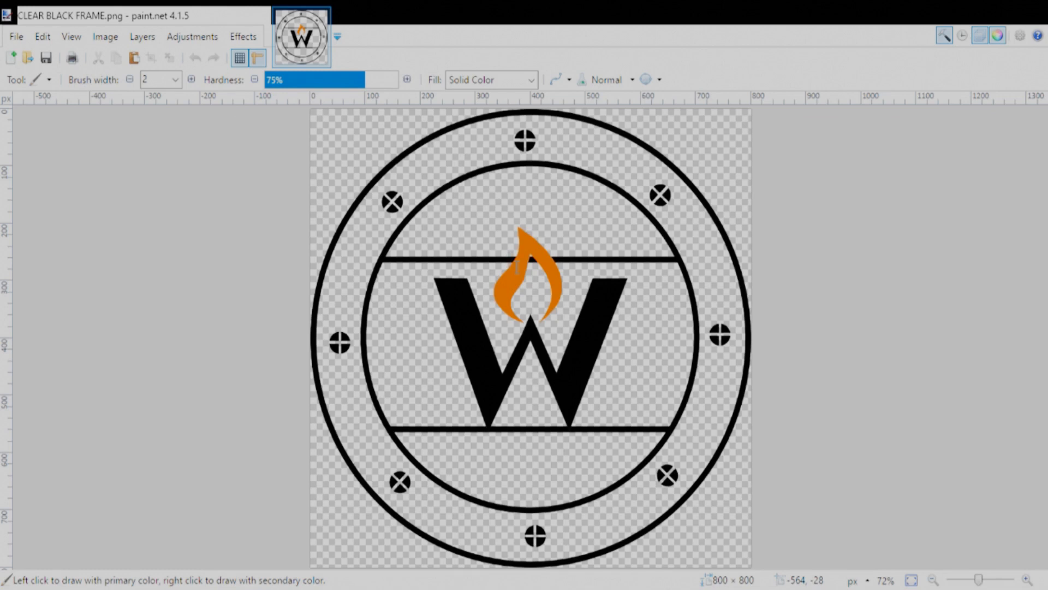
# - Create a new blank image of 1920 × 1080 pixels
pyautogui.press('Return')
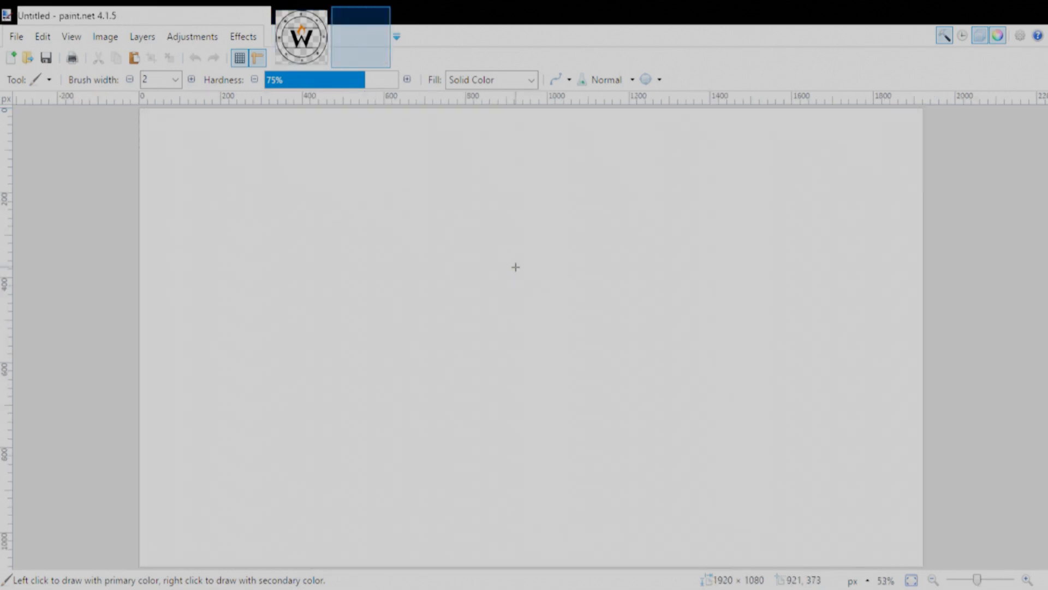
pyautogui.keyDown('ctrl'); pyautogui.scroll(-2, 505, 300); pyautogui.keyUp('ctrl')
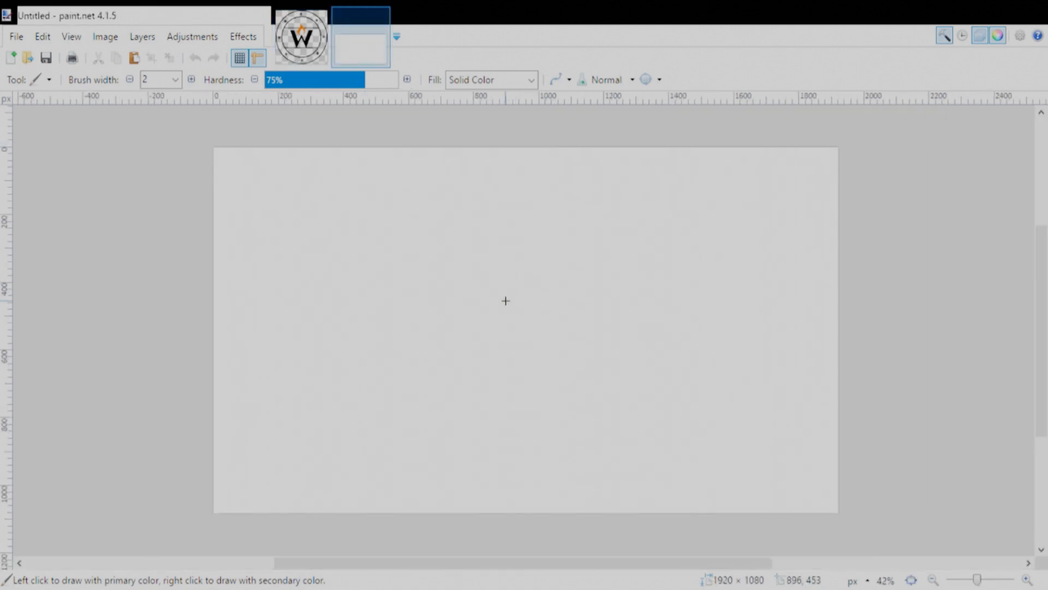
pyautogui.moveTo(506, 316); pyautogui.dragTo(524, 304, button='middle')
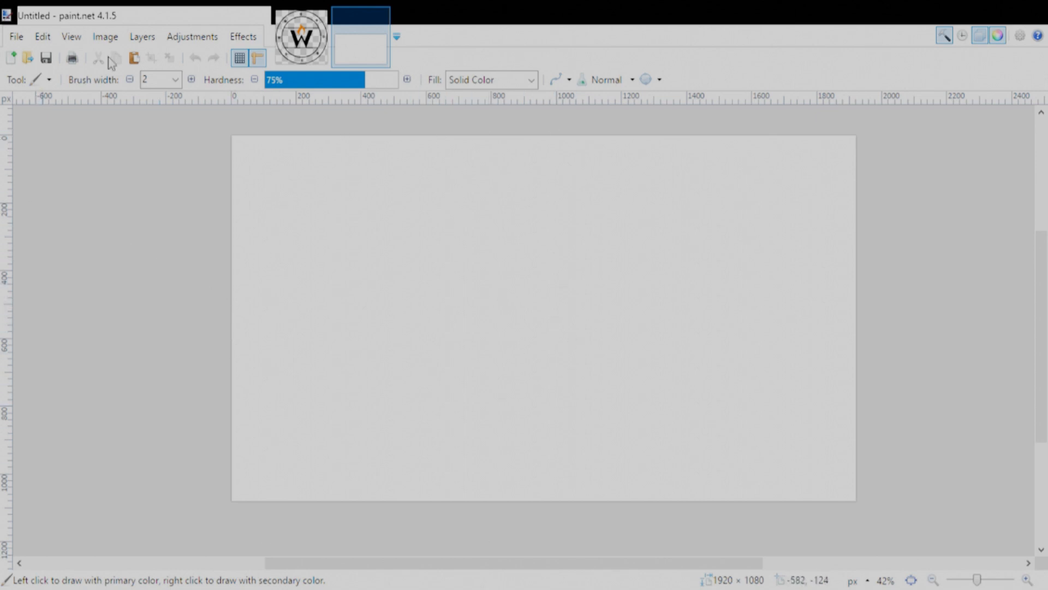
# - Select and copy the entire logo in CLEAR BLACK FRAME.png, and return to the blank image
pyautogui.click(309, 58)
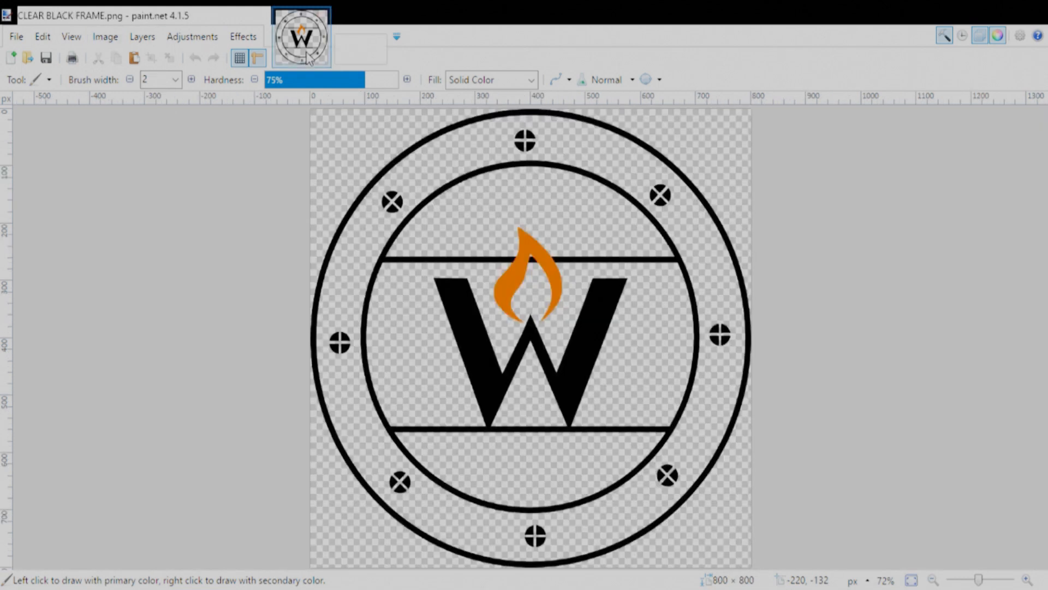
pyautogui.press('m')
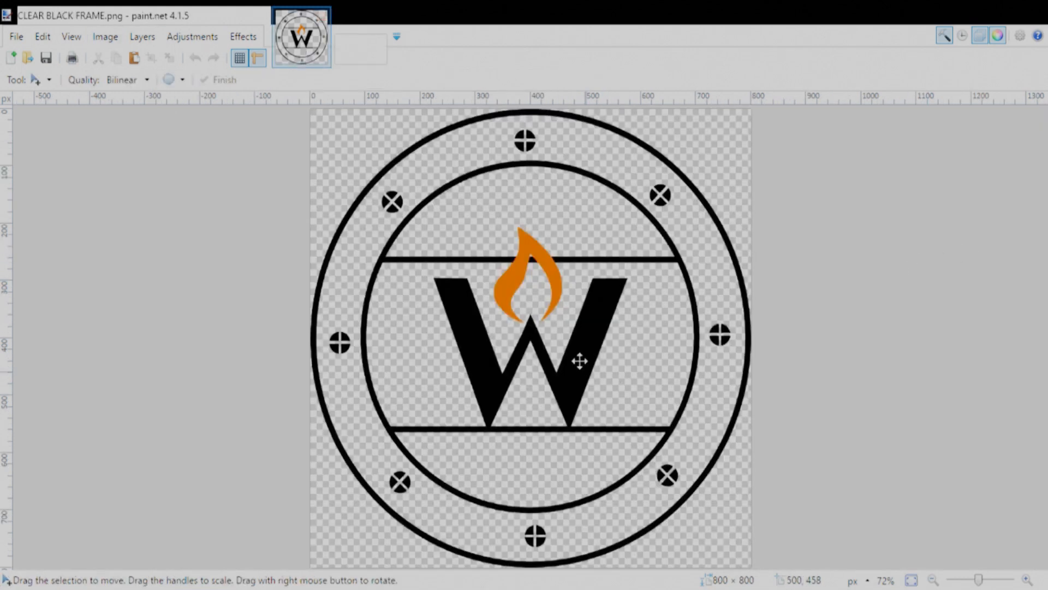
pyautogui.hotkey('ctrl', 'a')
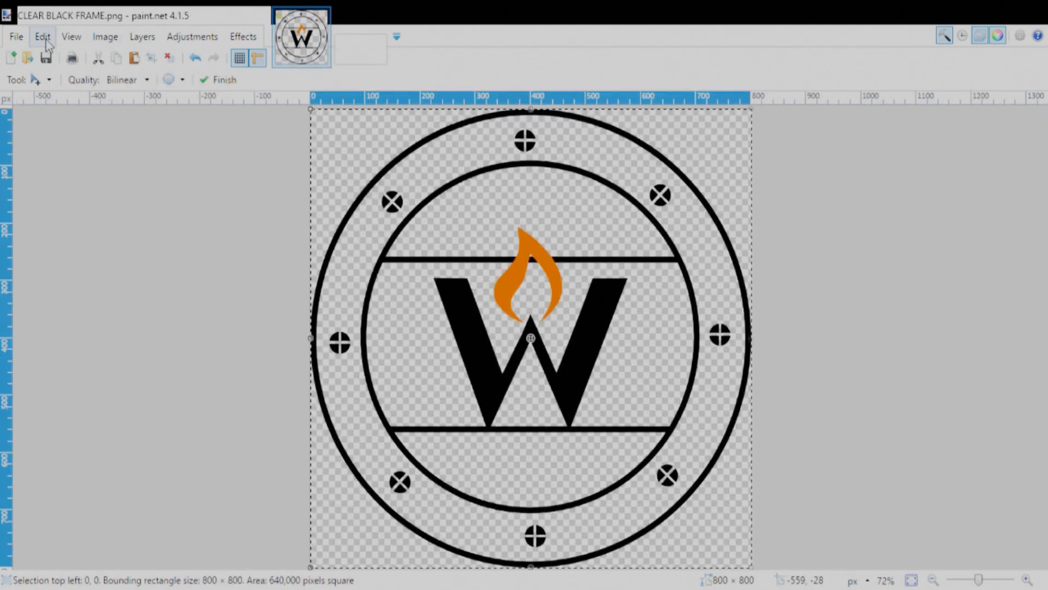
pyautogui.click(360, 52)
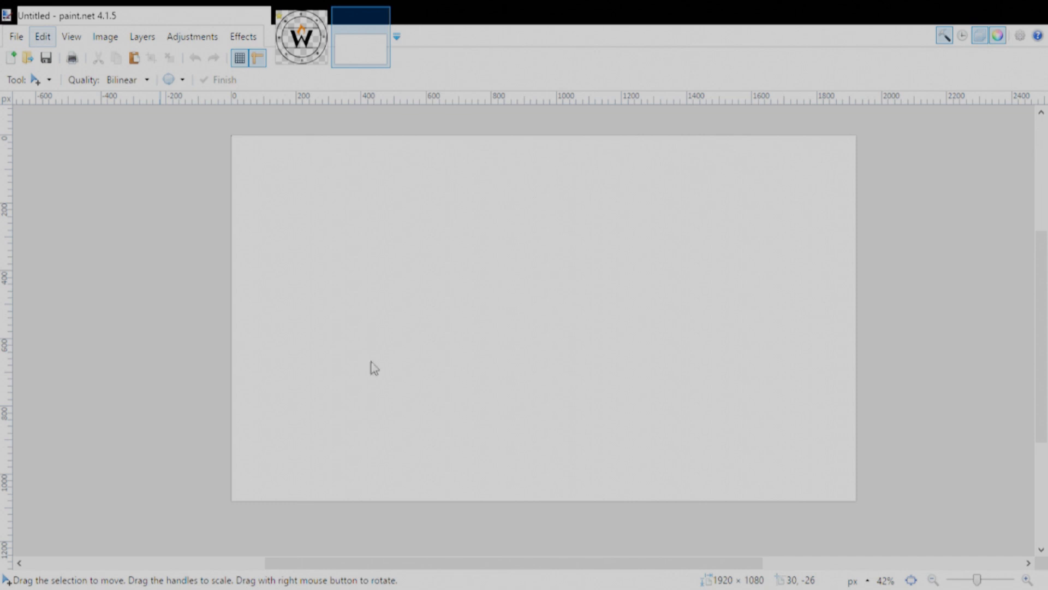
pyautogui.hotkey('ctrl', 'v')
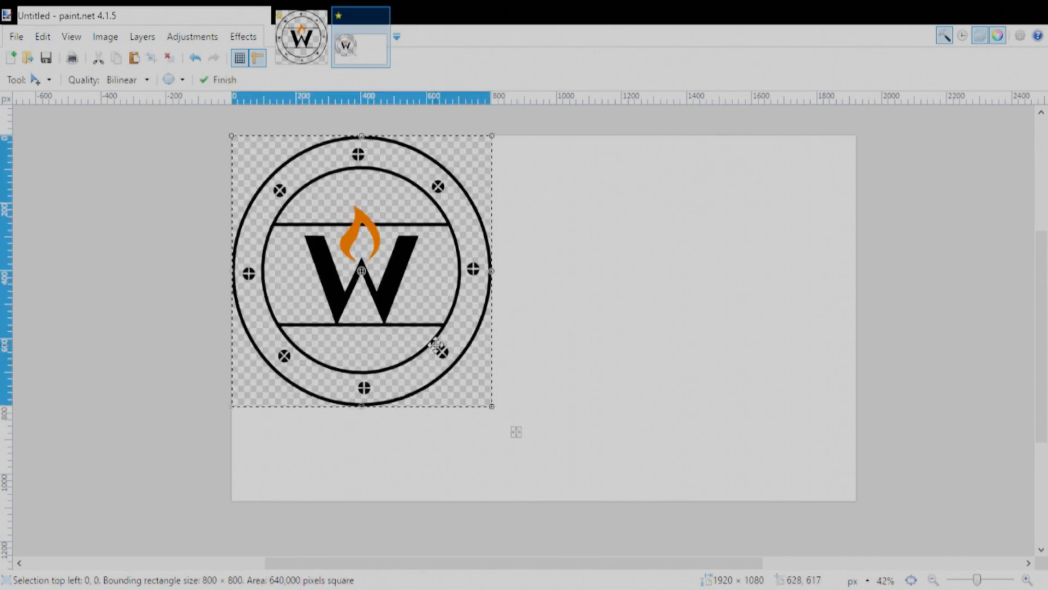
pyautogui.moveTo(430, 352); pyautogui.dragTo(445, 441)
pyautogui.moveTo(489, 230); pyautogui.dragTo(380, 420)
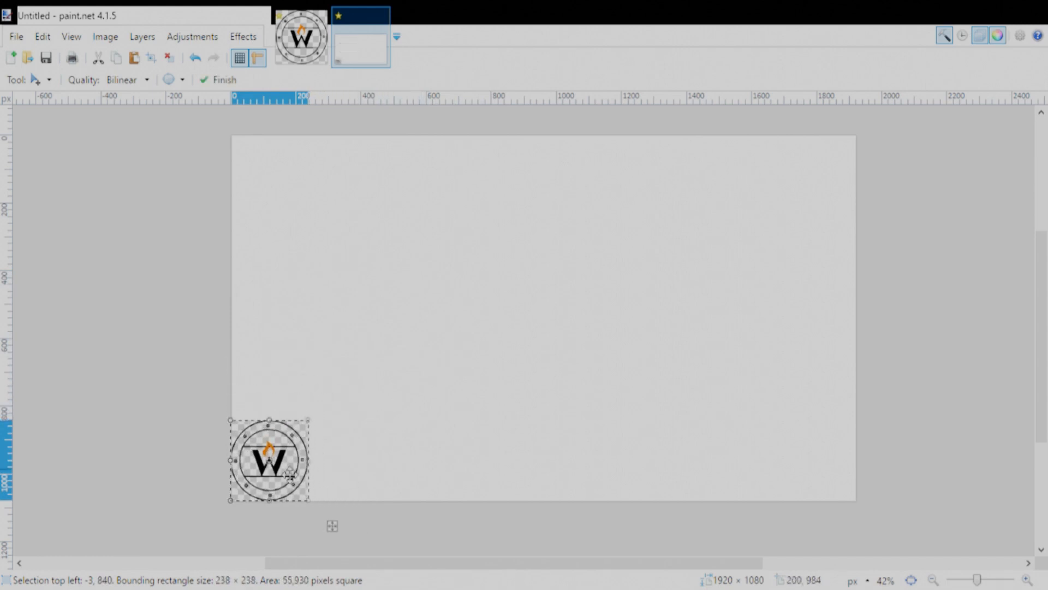
pyautogui.moveTo(289, 479); pyautogui.dragTo(295, 473)
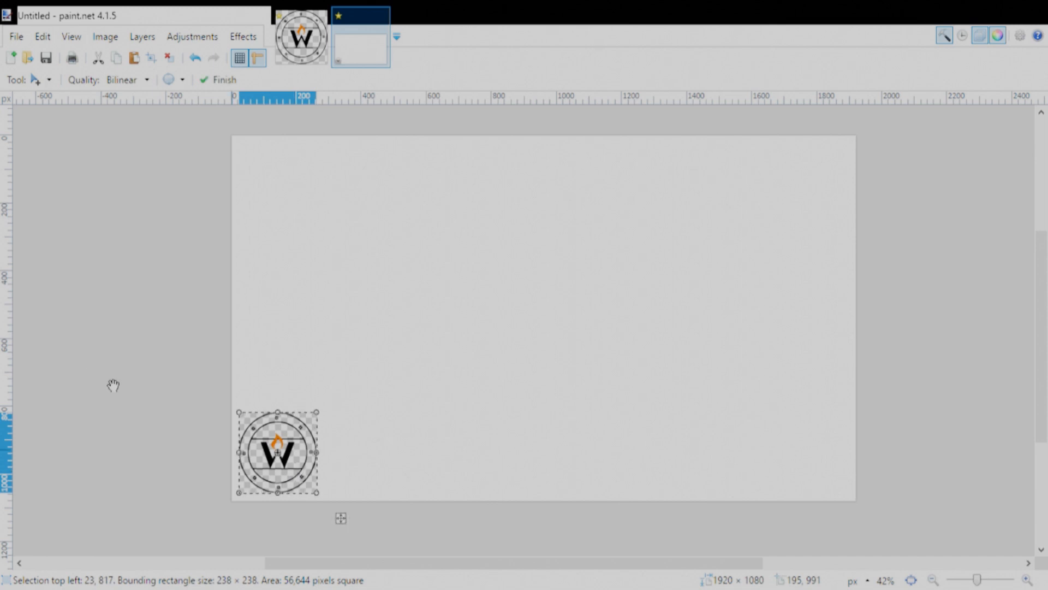
pyautogui.click(195, 62)
pyautogui.click(195, 60)
pyautogui.click(195, 60)
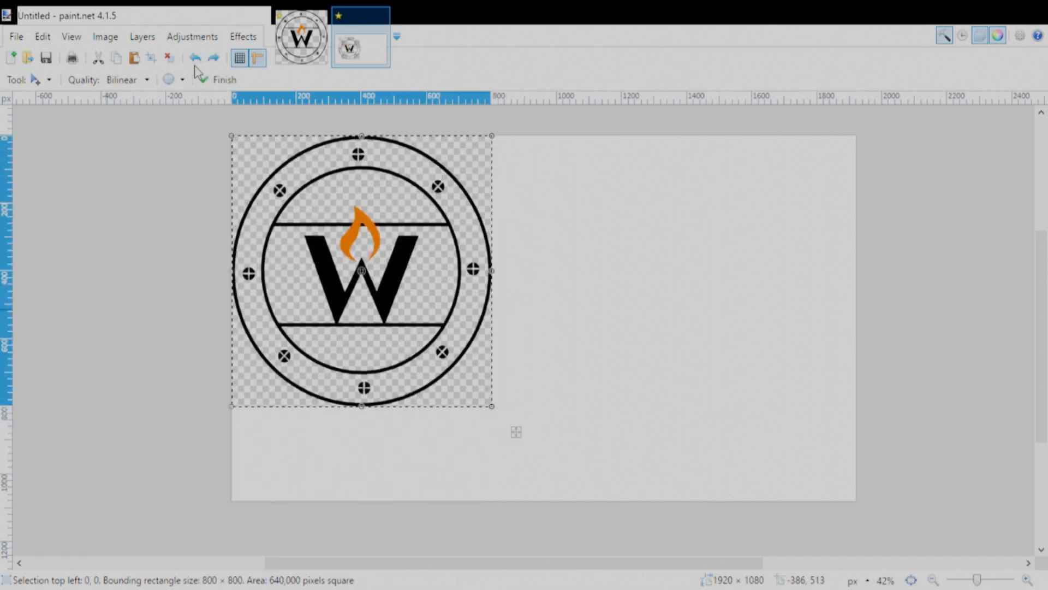
pyautogui.click(195, 60)
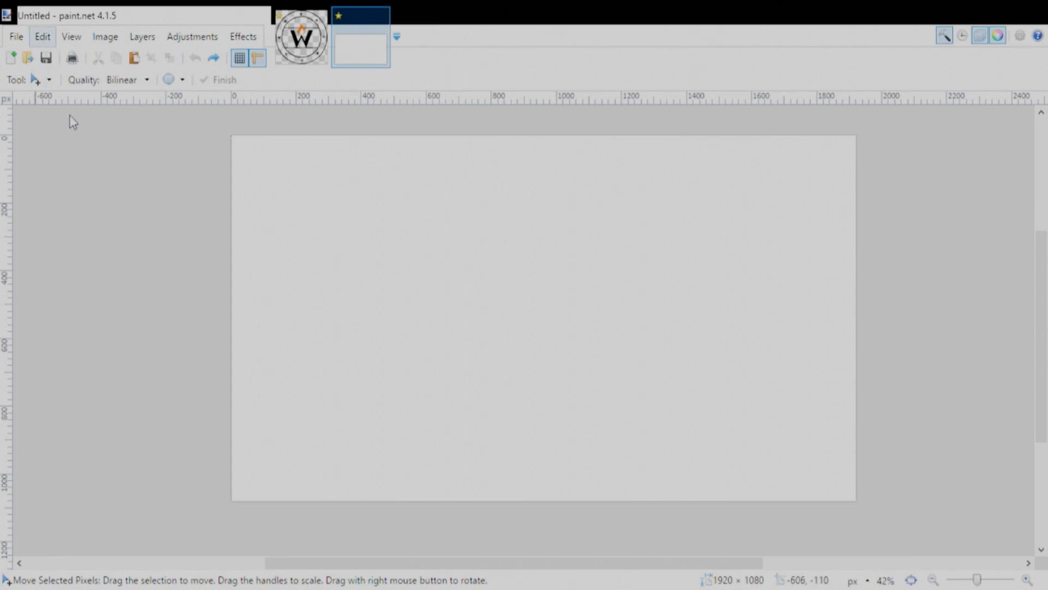
# - Paste the logo onto a separate layer, scale it to about 162 × 162 pixels, and place it near the canvas's lower-left corner
pyautogui.hotkey('ctrl', 'v')
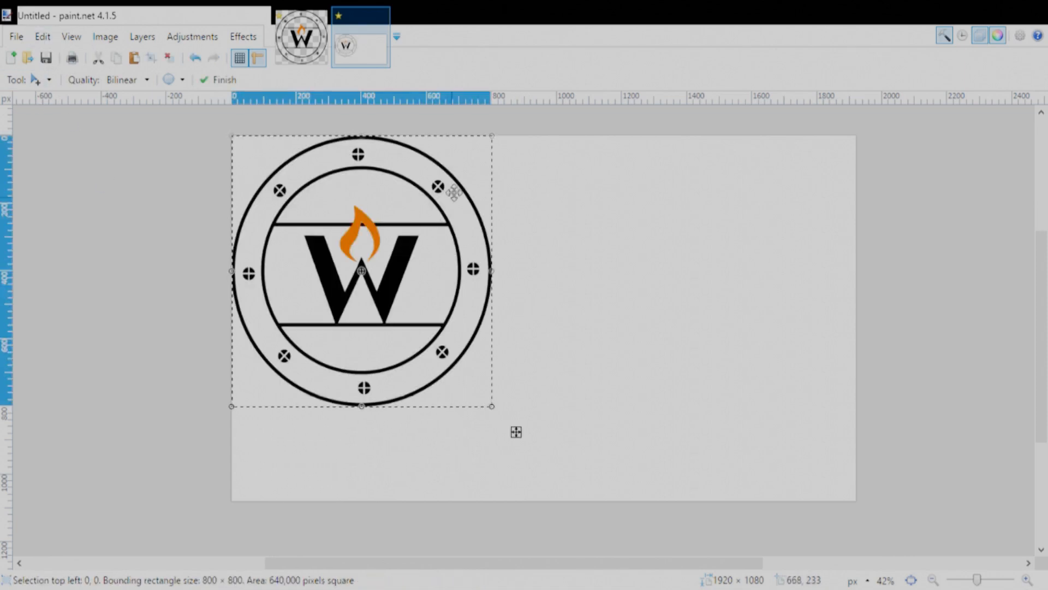
pyautogui.moveTo(445, 255); pyautogui.dragTo(461, 324)
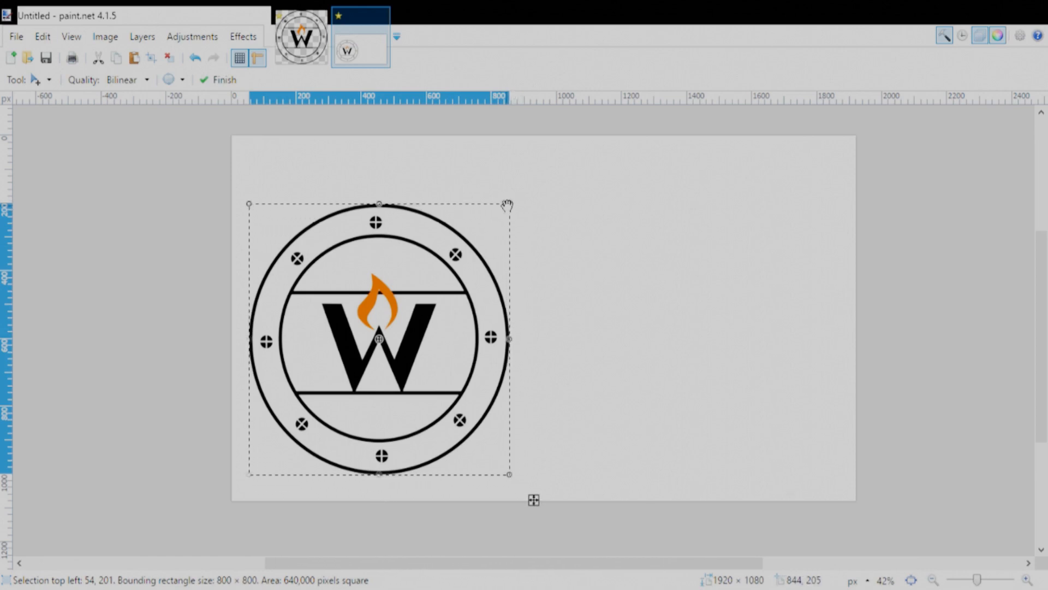
pyautogui.moveTo(509, 203); pyautogui.dragTo(344, 419)
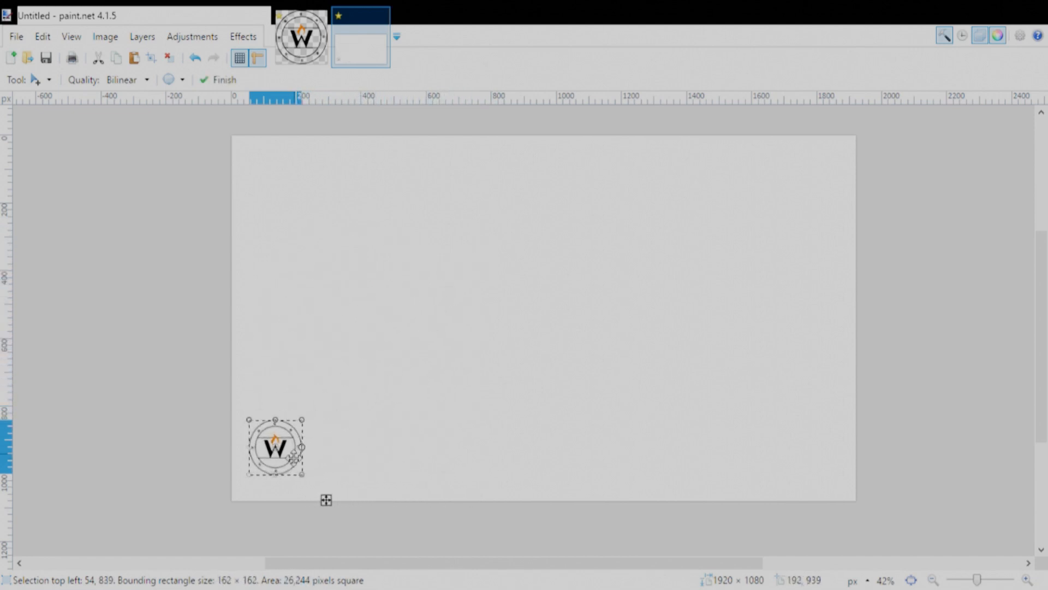
pyautogui.moveTo(292, 471); pyautogui.dragTo(286, 476)
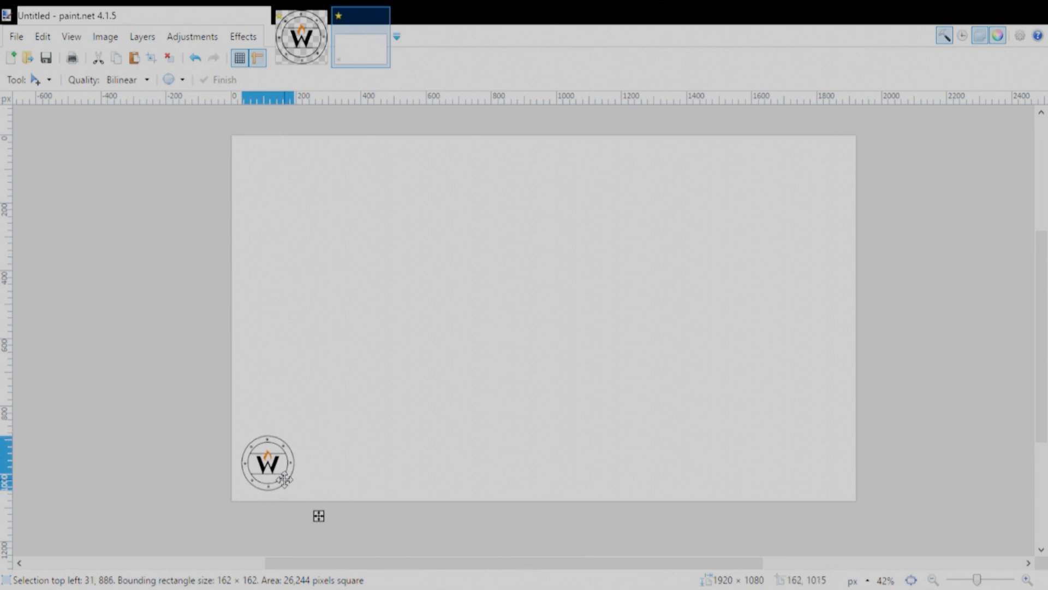
# - Make the canvas behind the logo transparent by removing the white background from view, and deselect the logo
pyautogui.click(139, 220)
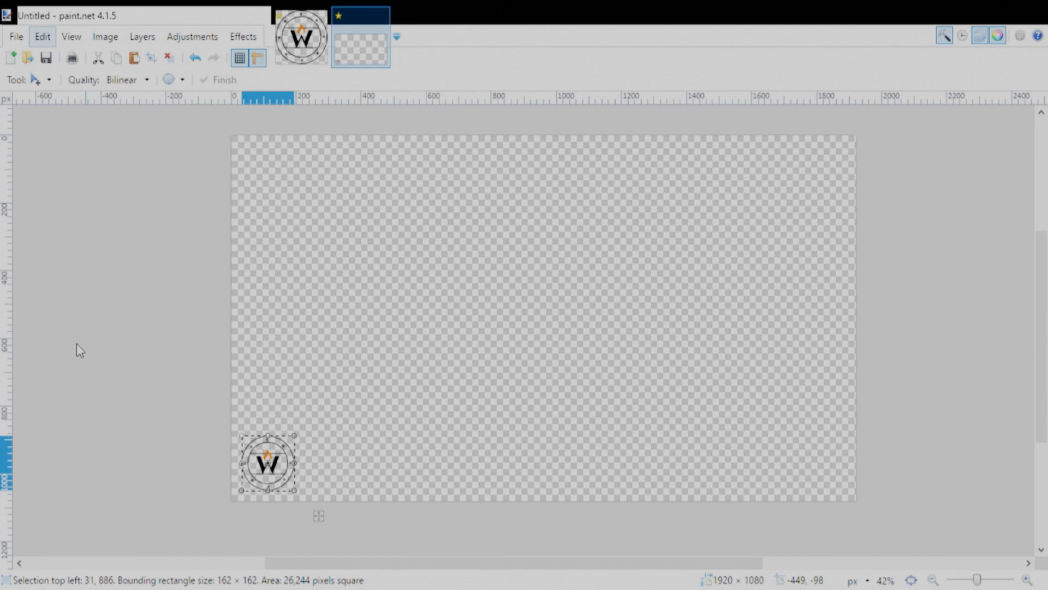
pyautogui.hotkey('ctrl', 'd')
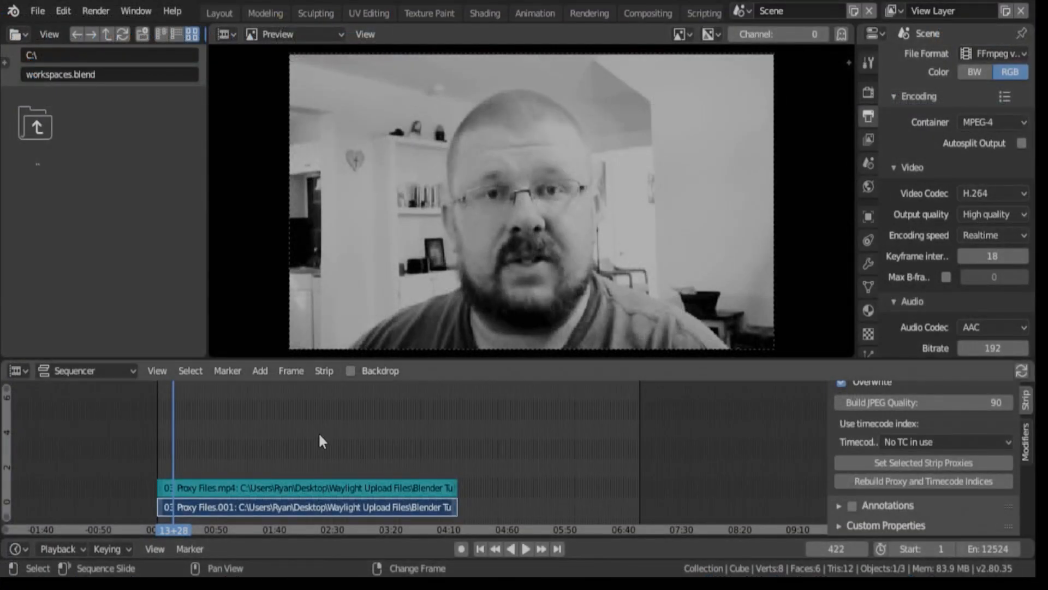
# - Switch to Blender and add watermark.png from the Desktop as an image strip at frame 422 in the Sequencer
pyautogui.click(259, 372)
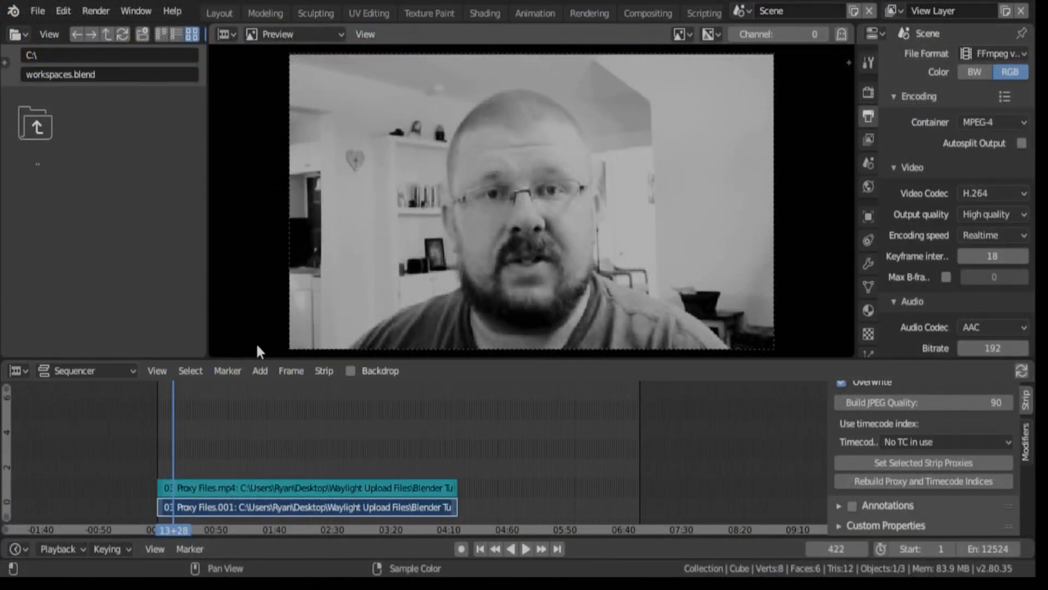
pyautogui.click(261, 372)
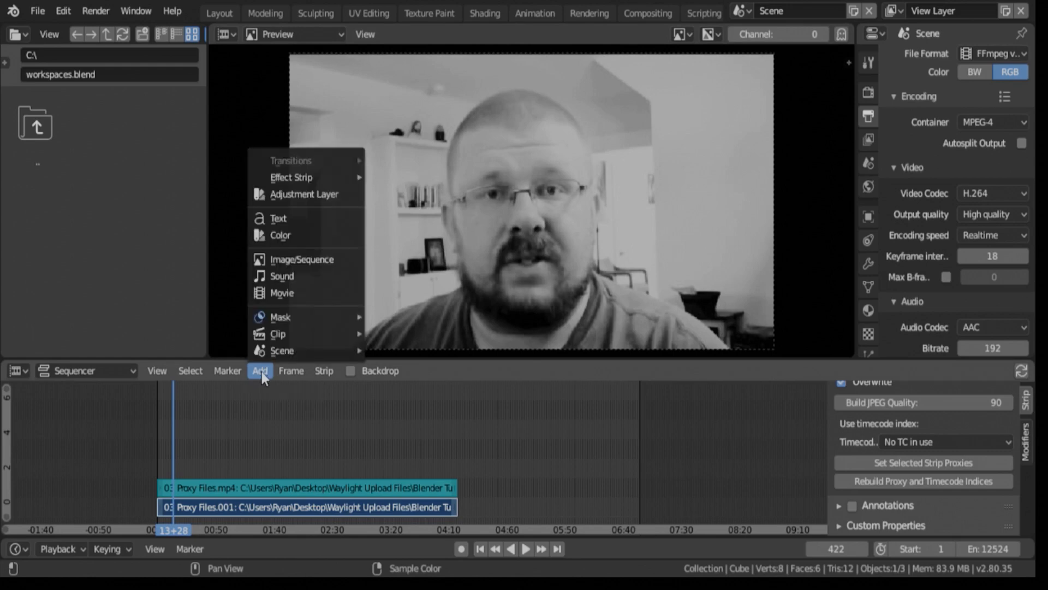
pyautogui.click(293, 259)
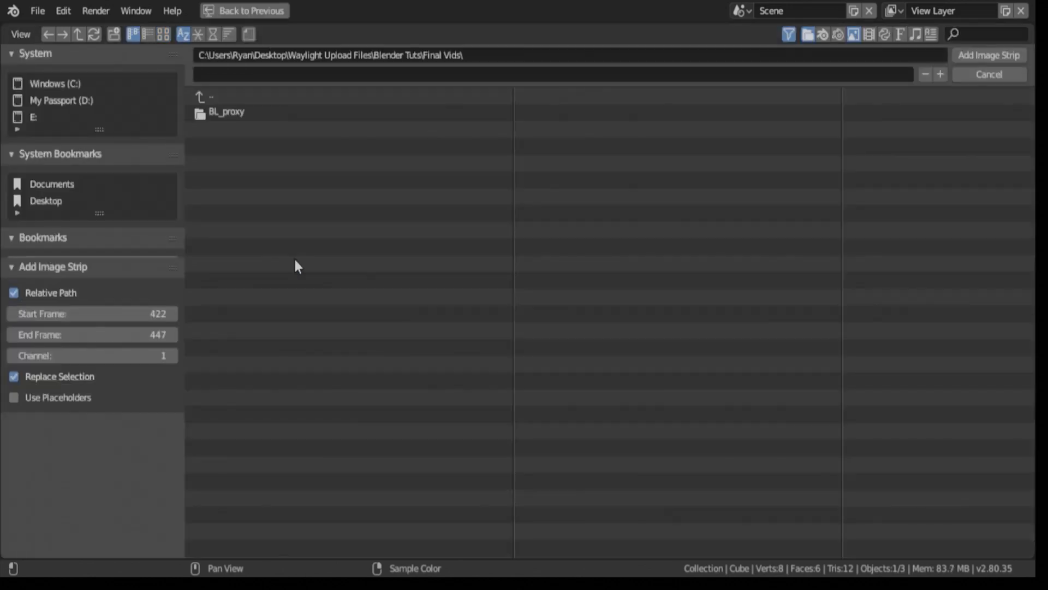
pyautogui.click(40, 204)
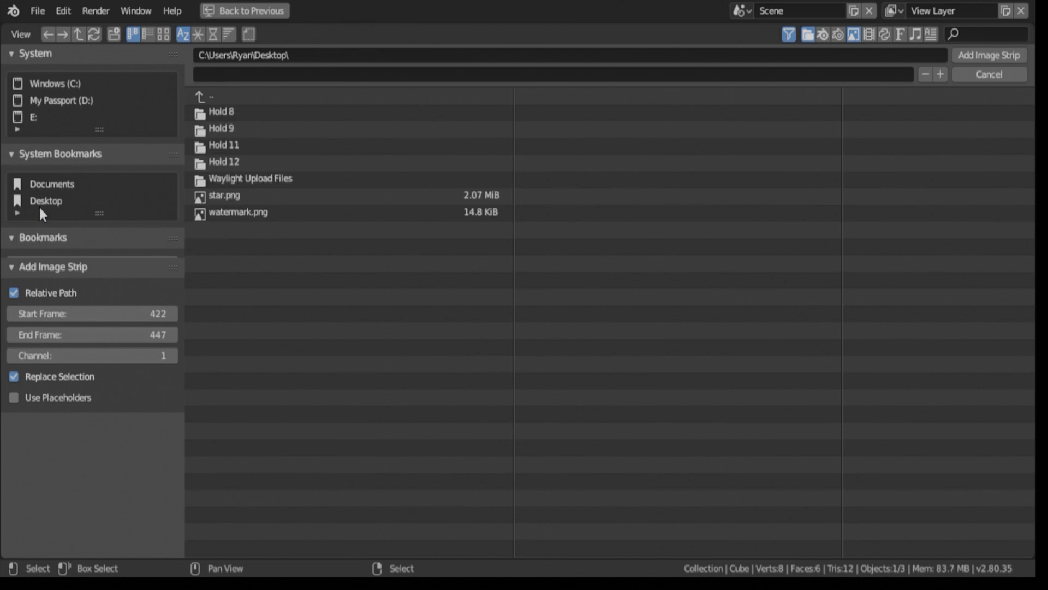
pyautogui.click(235, 212)
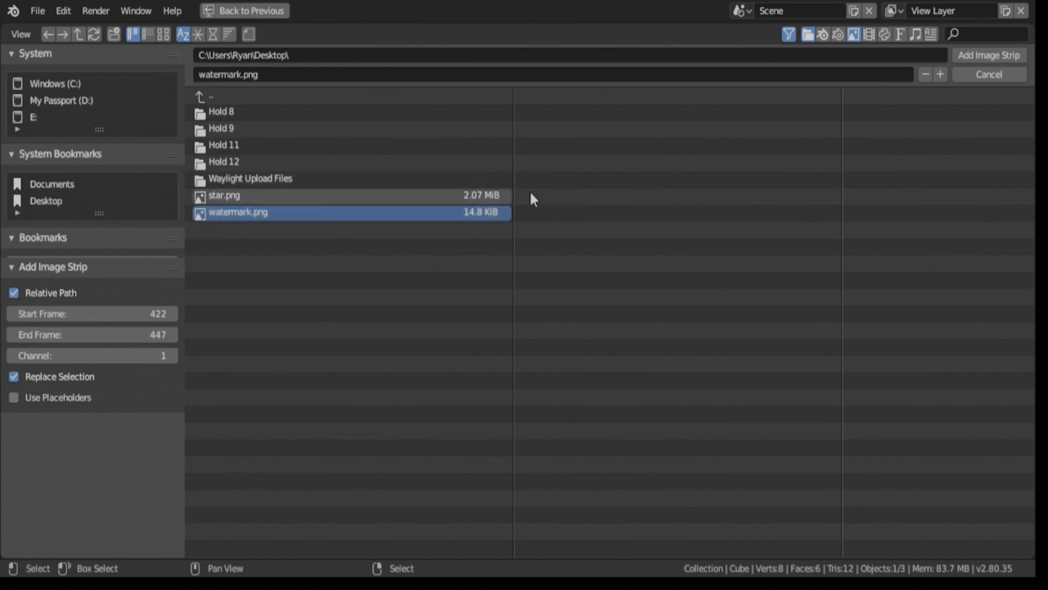
pyautogui.click(985, 57)
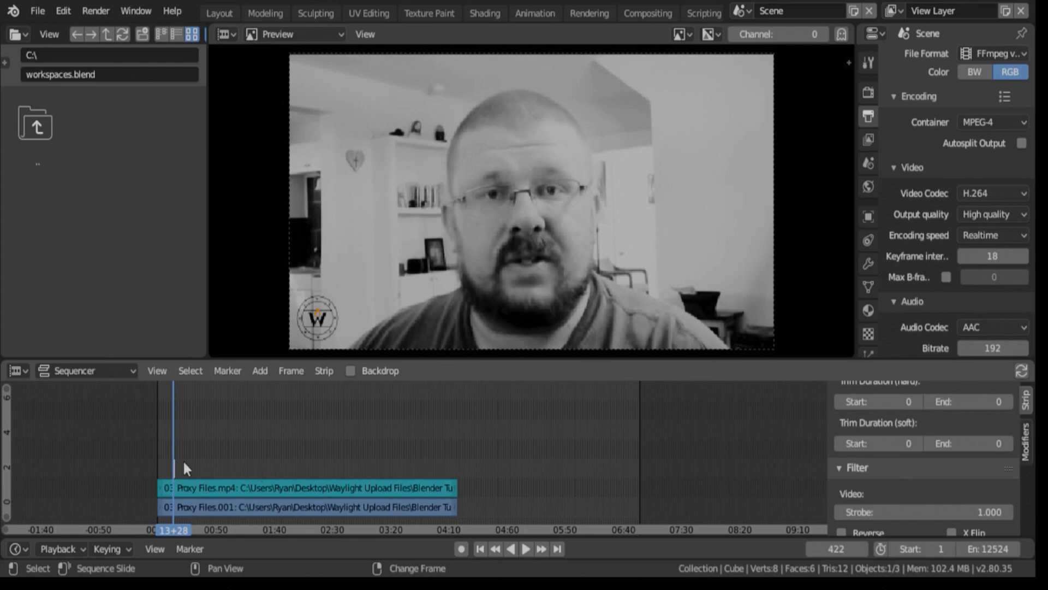
# - Extend the start of the watermark strip back to frame 1 by snapping its left handle to the current frame
pyautogui.scroll(11, 184, 462)
pyautogui.moveTo(96, 450); pyautogui.dragTo(647, 531, button='middle')
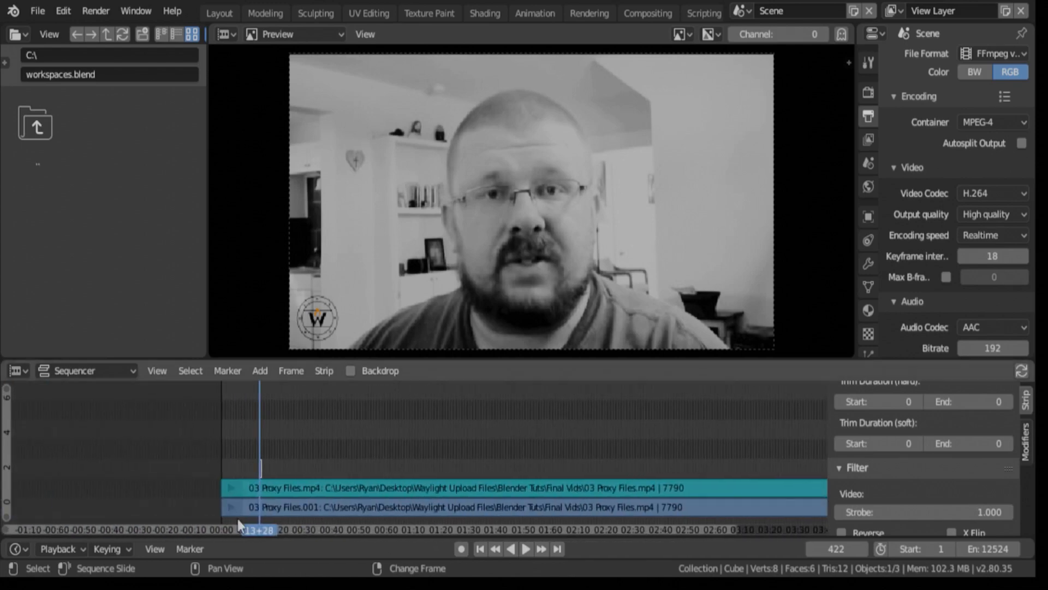
pyautogui.scroll(11, 335, 441)
pyautogui.moveTo(251, 465); pyautogui.dragTo(570, 400, button='middle')
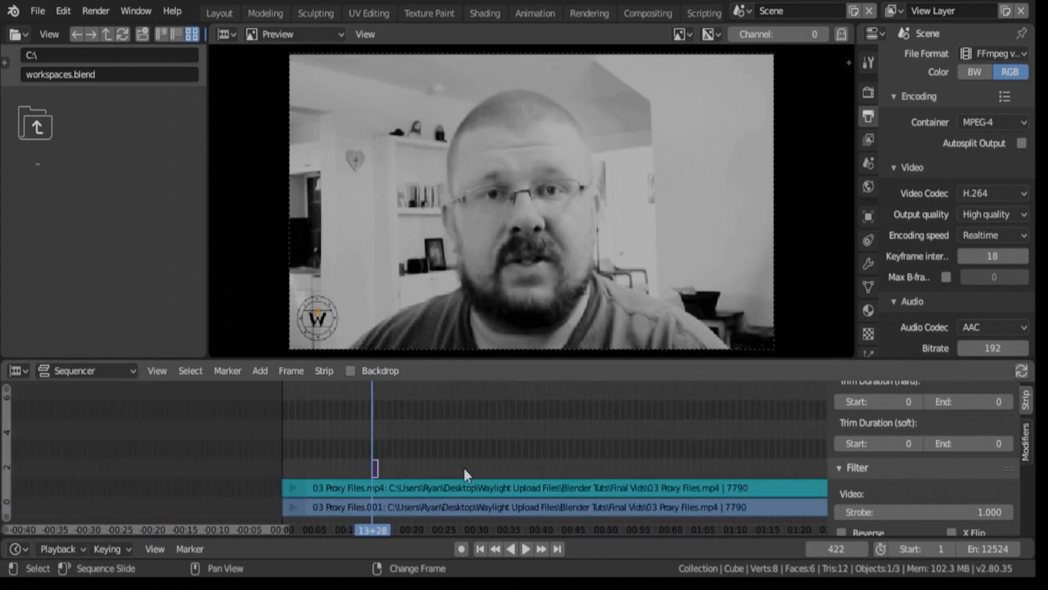
pyautogui.scroll(10, 463, 466)
pyautogui.moveTo(288, 444); pyautogui.dragTo(468, 433, button='middle')
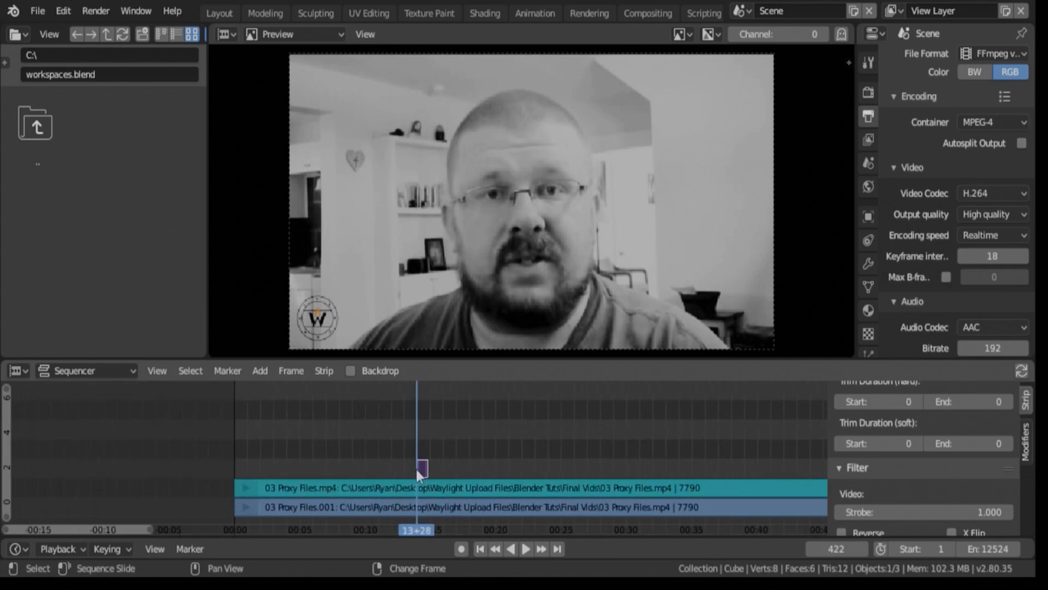
pyautogui.scroll(4, 463, 462)
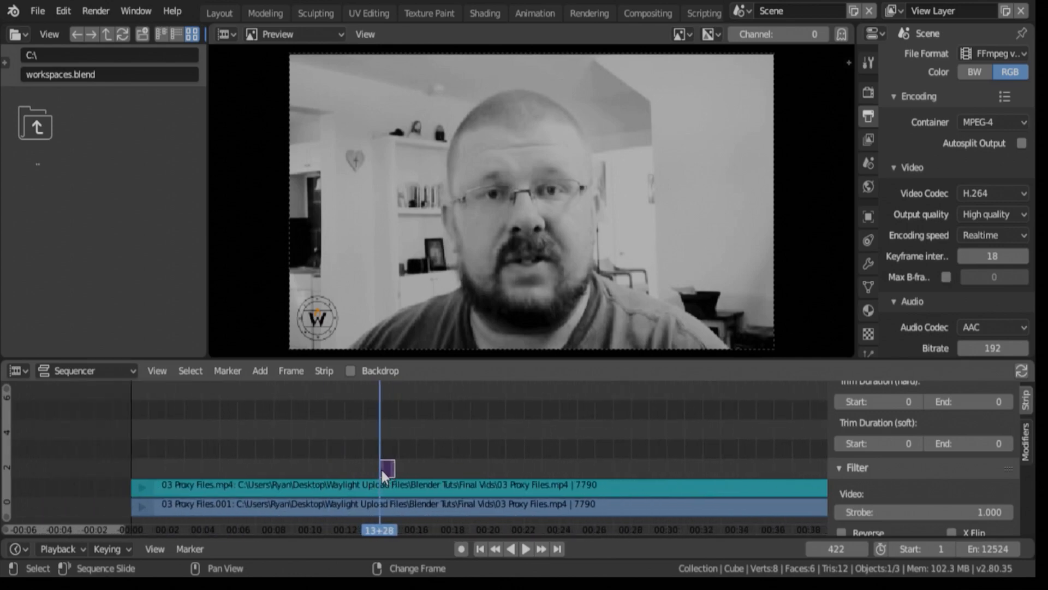
pyautogui.click(382, 470)
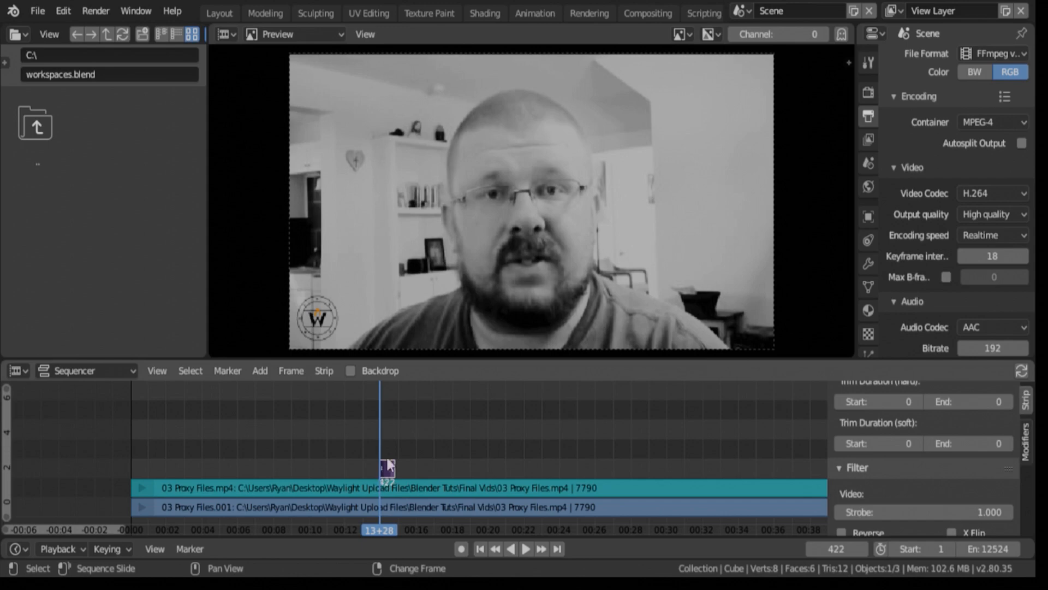
pyautogui.click(480, 549)
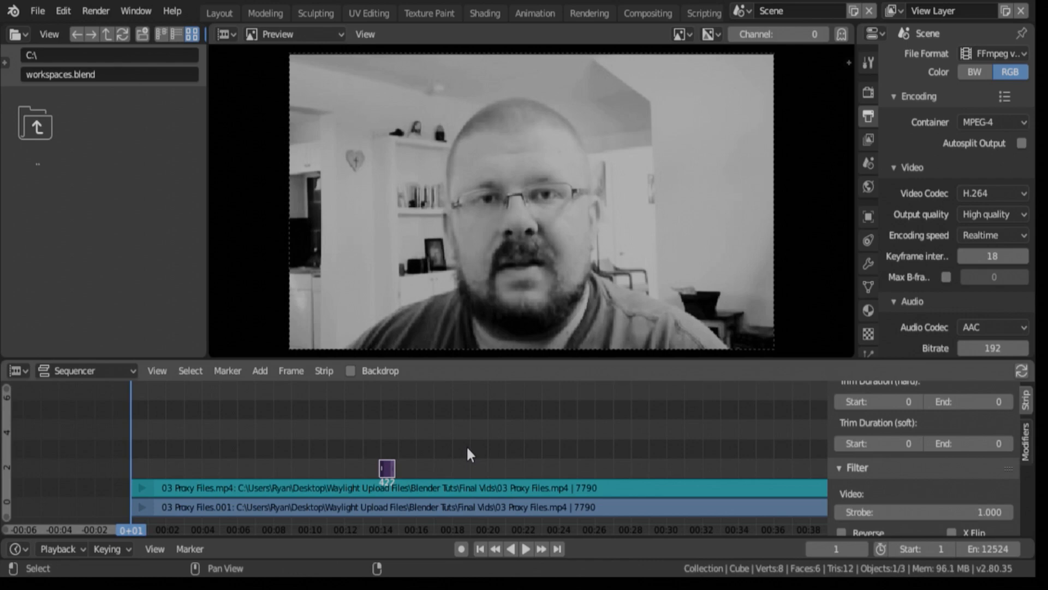
pyautogui.hotkey('shift', 's')
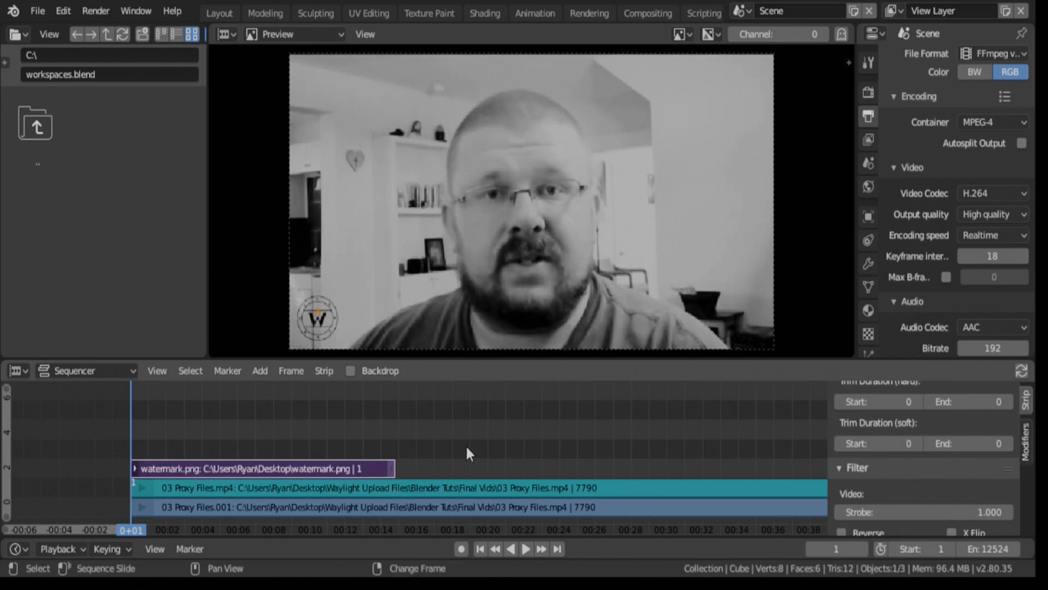
# - Extend the end of the watermark strip to the end of the video strips by snapping its right handle to frame 7791
pyautogui.scroll(-4, 525, 472)
pyautogui.scroll(-4, 525, 472)
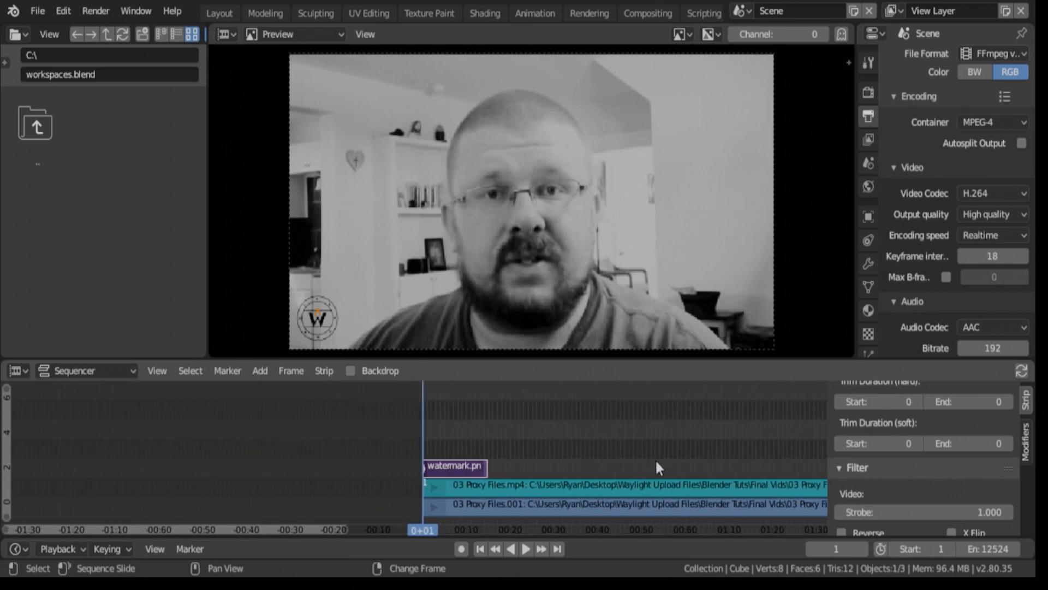
pyautogui.moveTo(657, 463); pyautogui.dragTo(267, 422, button='middle')
pyautogui.scroll(-7, 318, 416)
pyautogui.scroll(-4, 320, 417)
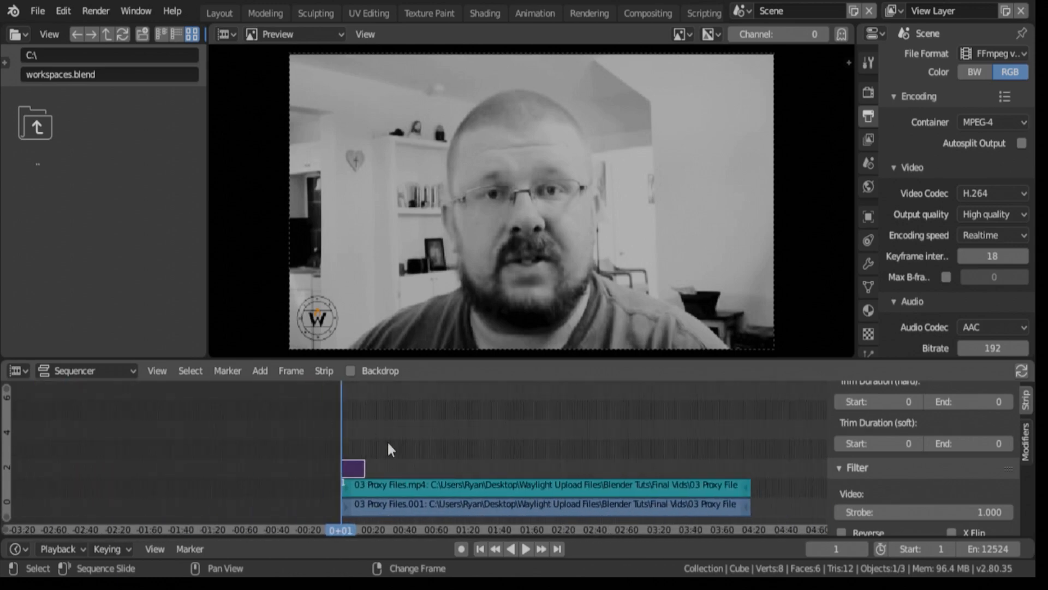
pyautogui.scroll(16, 385, 445)
pyautogui.moveTo(224, 432); pyautogui.dragTo(696, 417, button='middle')
pyautogui.scroll(-1, 524, 457)
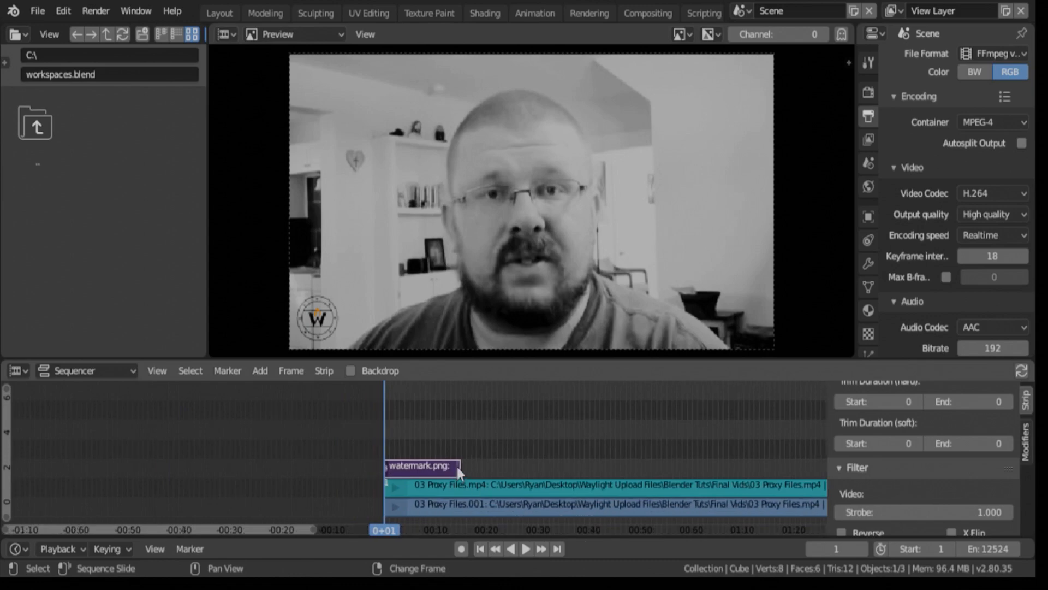
pyautogui.click(457, 467)
pyautogui.moveTo(686, 453); pyautogui.dragTo(379, 426, button='middle')
pyautogui.scroll(-3, 649, 459)
pyautogui.moveTo(648, 458); pyautogui.dragTo(426, 439, button='middle')
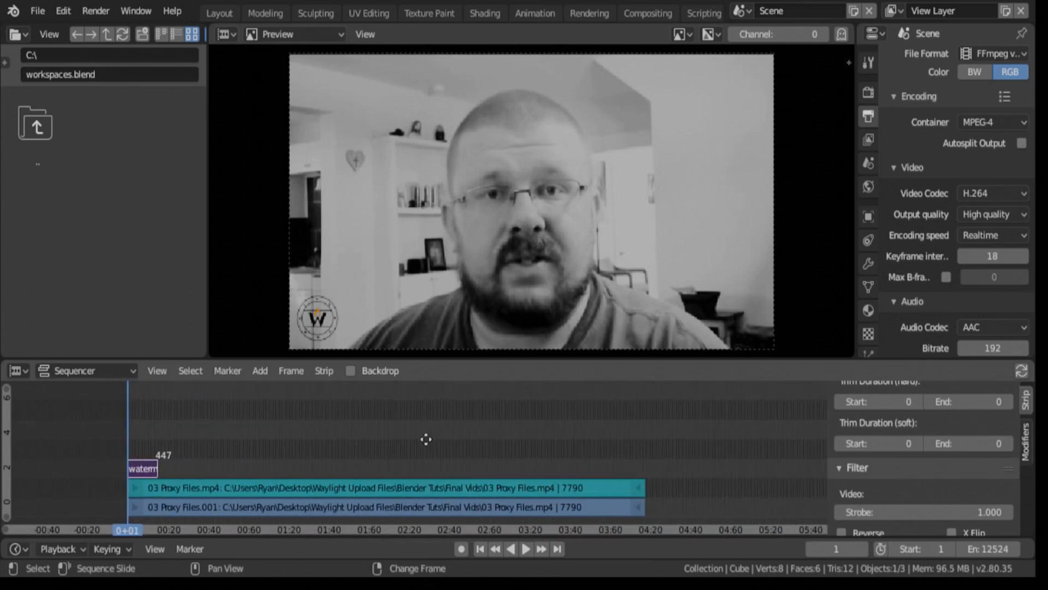
pyautogui.rightClick(644, 461)
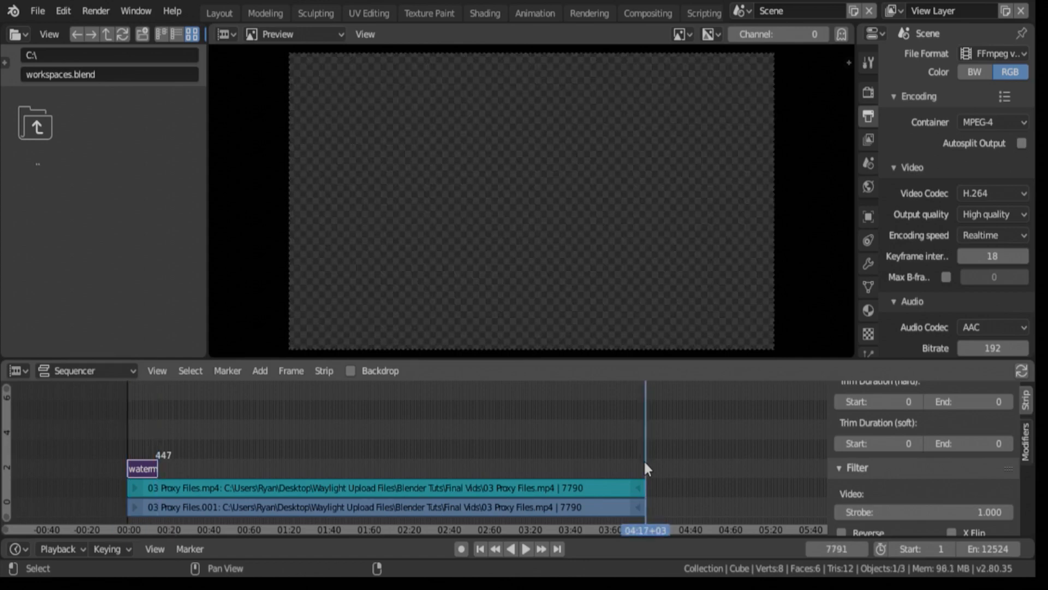
pyautogui.hotkey('shift', 's')
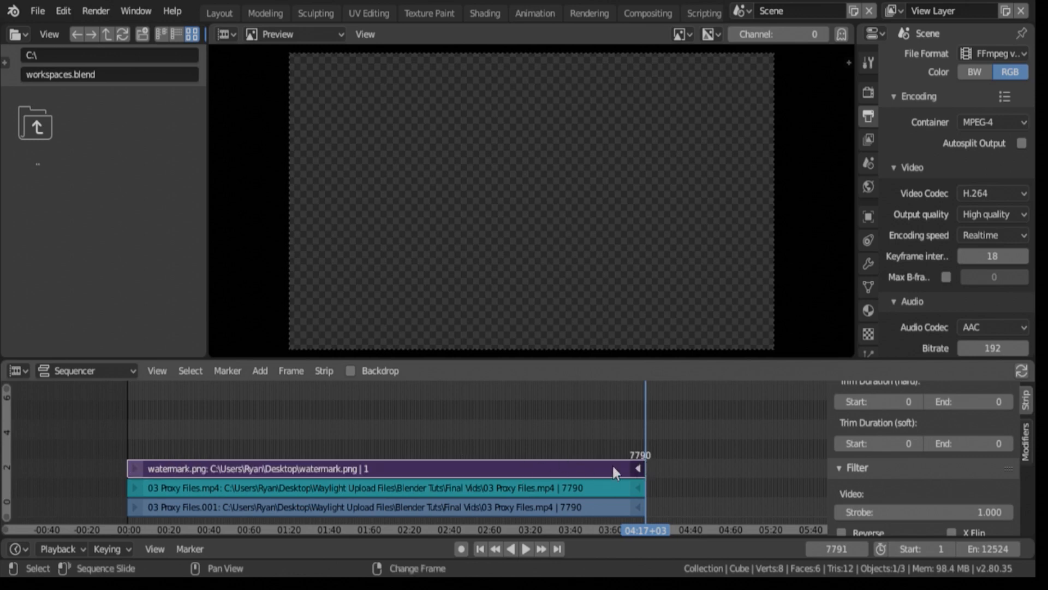
pyautogui.click(458, 430)
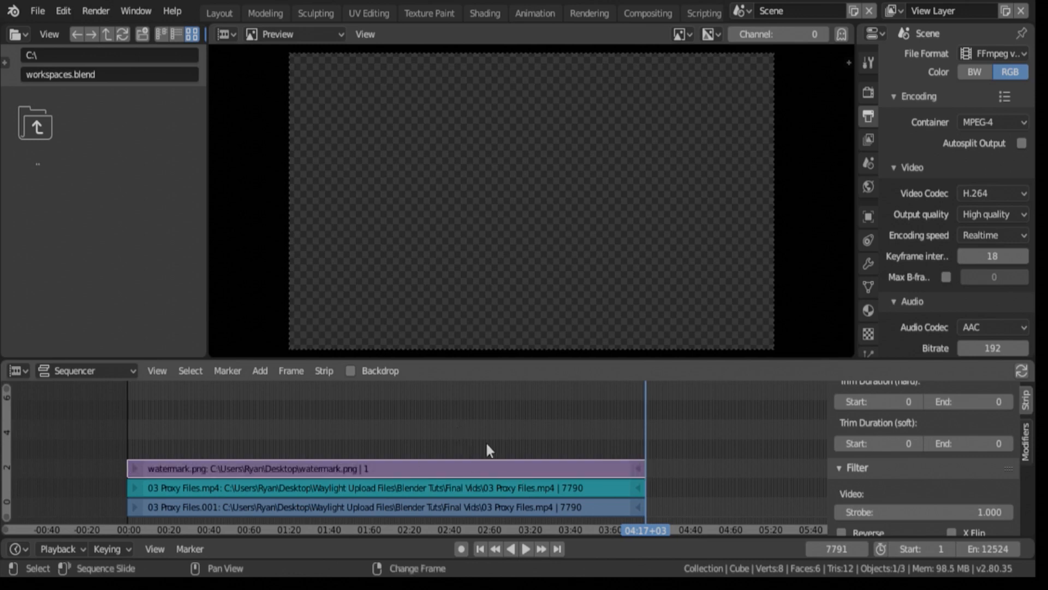
# - Scrub through the timeline to check the watermark over different parts of the video
pyautogui.keyDown('ctrl'); pyautogui.hscroll(-5, 403, 411); pyautogui.keyUp('ctrl')
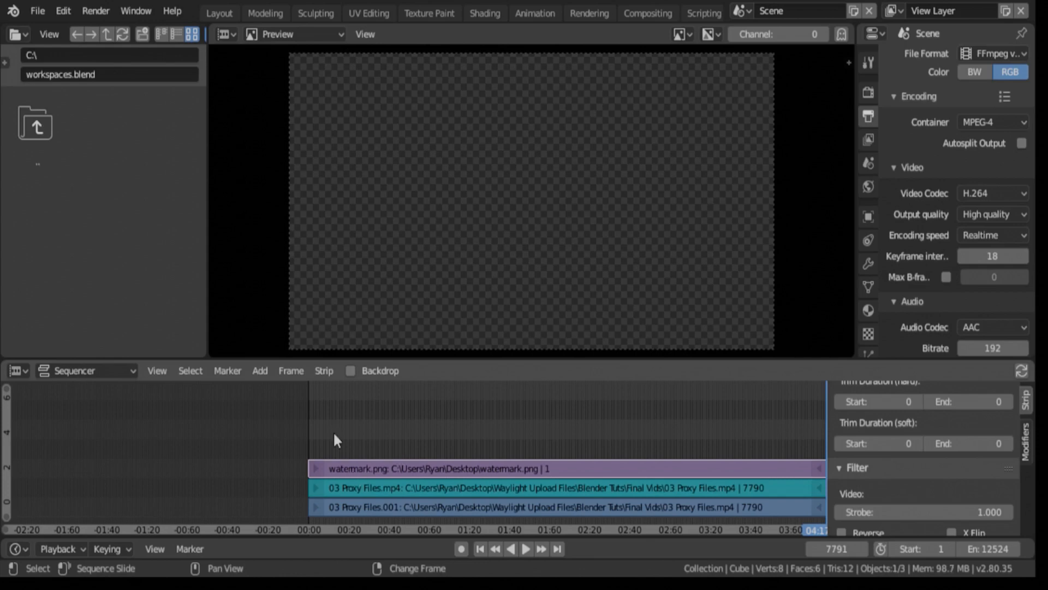
pyautogui.moveTo(339, 437); pyautogui.dragTo(497, 438, button='right')
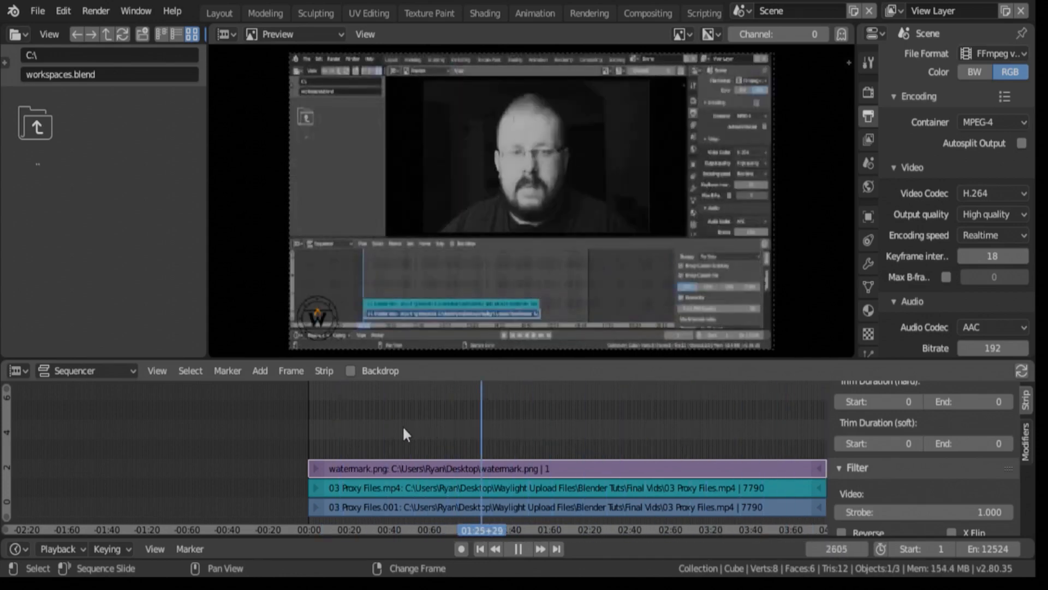
pyautogui.moveTo(403, 428); pyautogui.dragTo(389, 407, button='right')
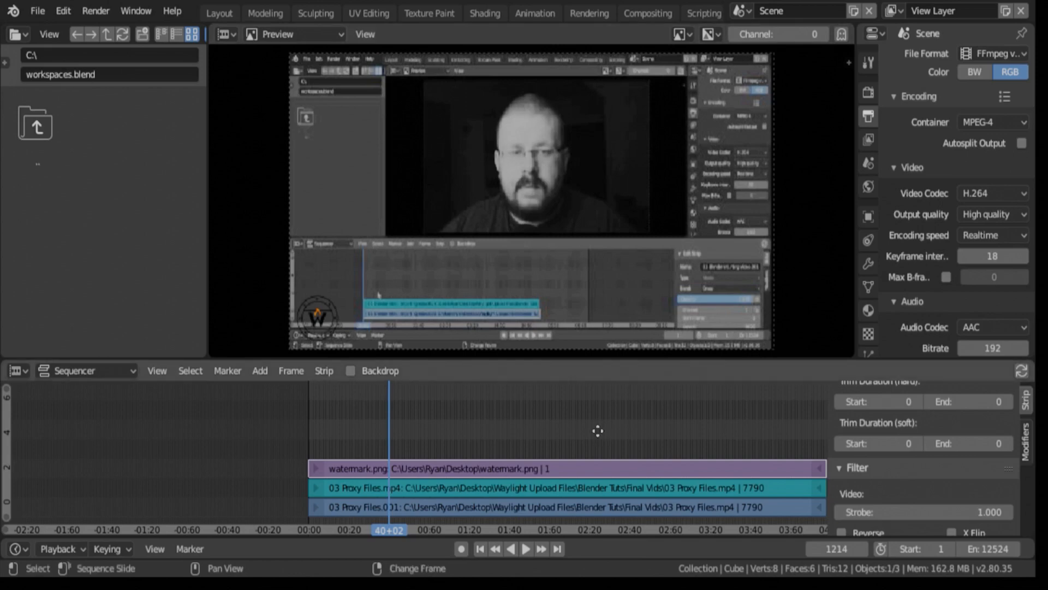
# - Select the watermark strip and lower its opacity to 0.510
pyautogui.moveTo(598, 431); pyautogui.dragTo(473, 417, button='middle')
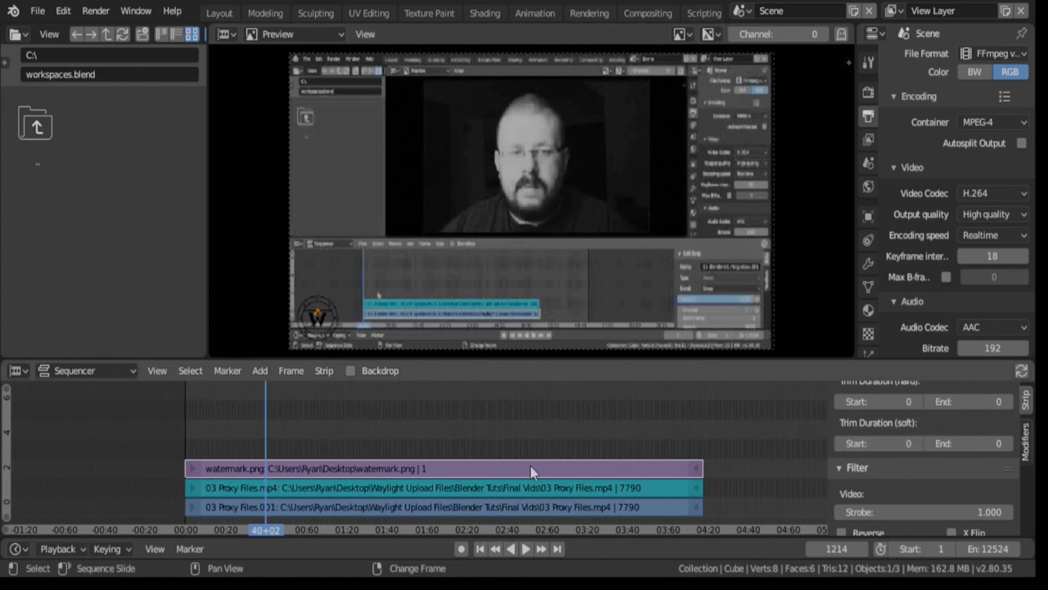
pyautogui.click(297, 472)
pyautogui.scroll(5, 928, 445)
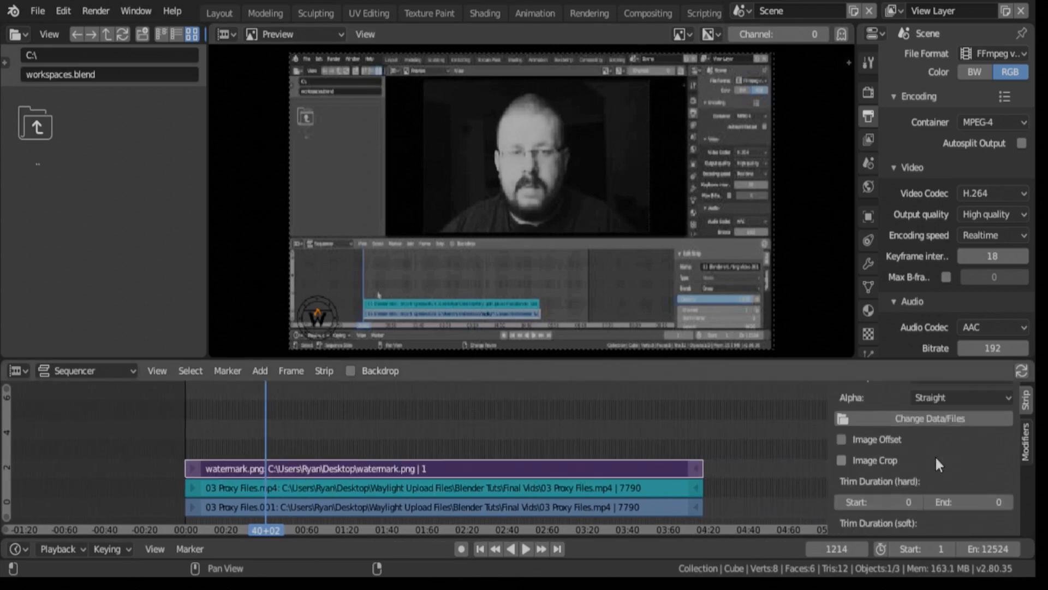
pyautogui.scroll(10, 935, 458)
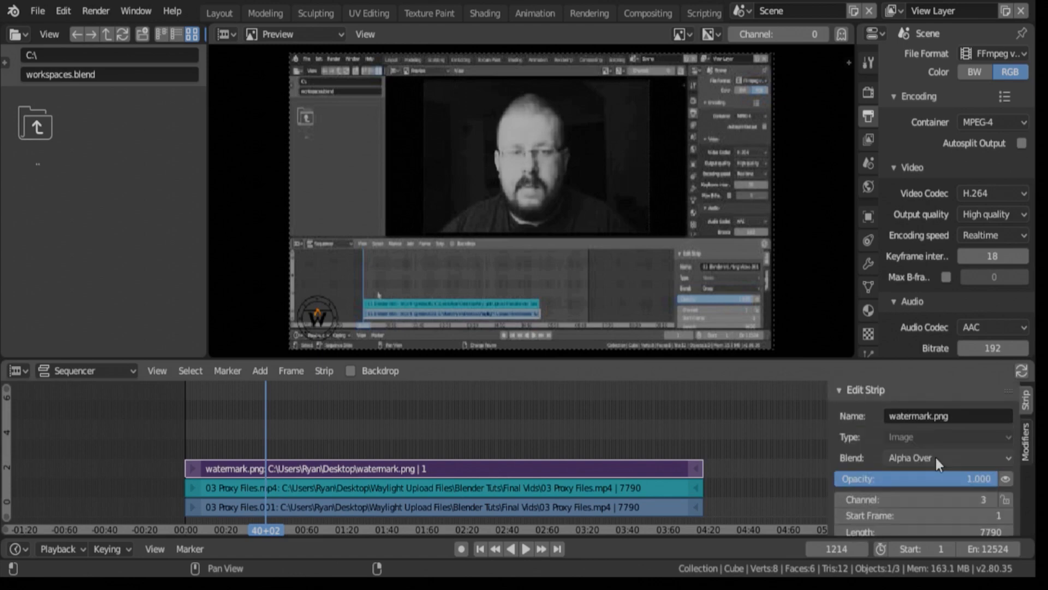
pyautogui.scroll(-3, 935, 454)
pyautogui.scroll(2, 950, 450)
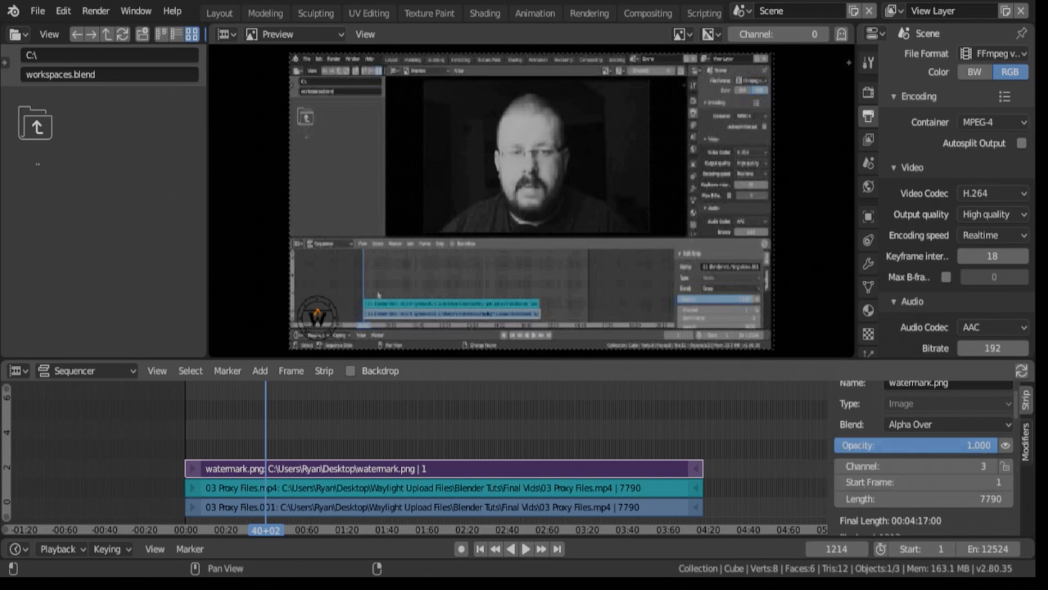
pyautogui.moveTo(982, 445); pyautogui.dragTo(895, 445)
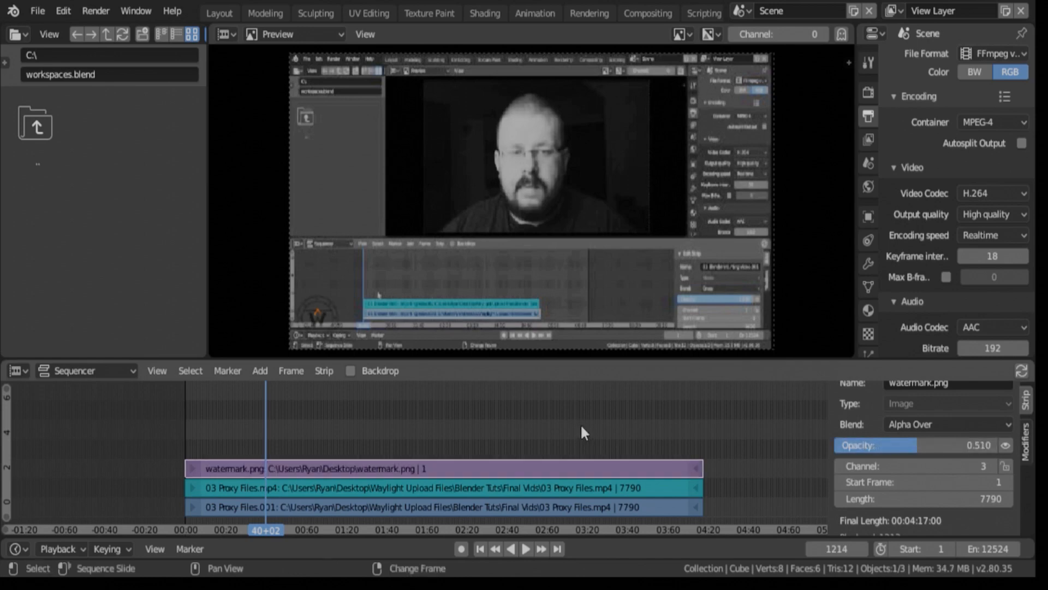
# - Play the video briefly from frame 1 and scrub ahead to about frame 2871 to review the semi-transparent watermark
pyautogui.click(480, 548)
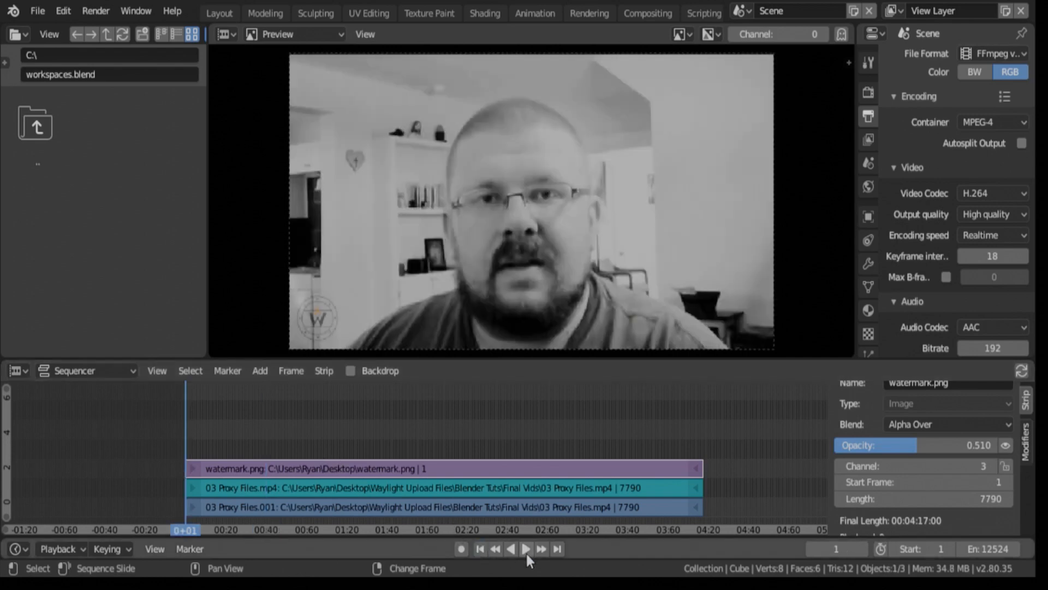
pyautogui.click(526, 549)
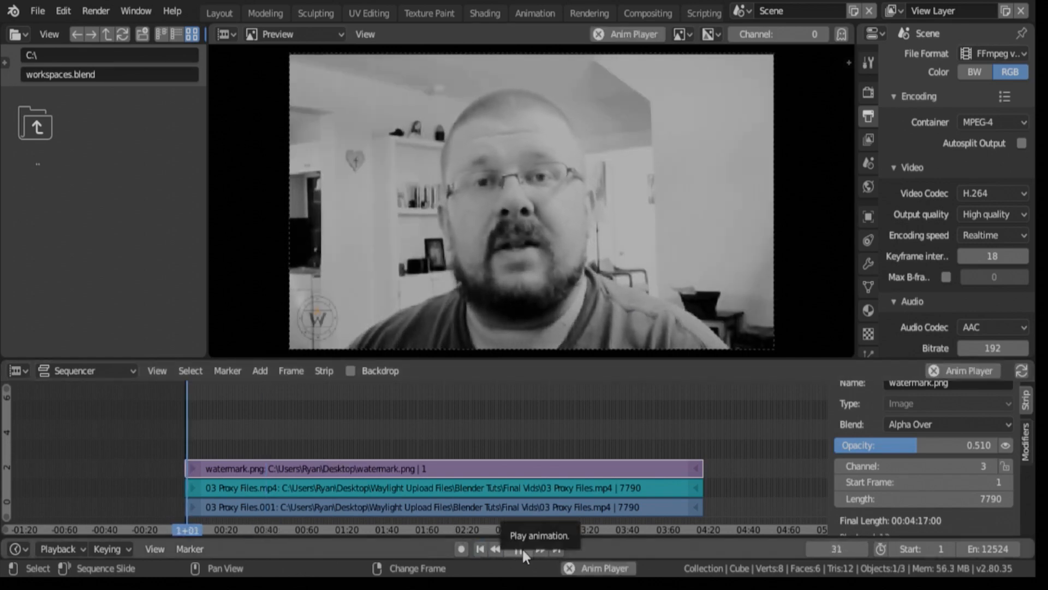
pyautogui.click(519, 548)
pyautogui.moveTo(201, 432); pyautogui.dragTo(375, 453, button='right')
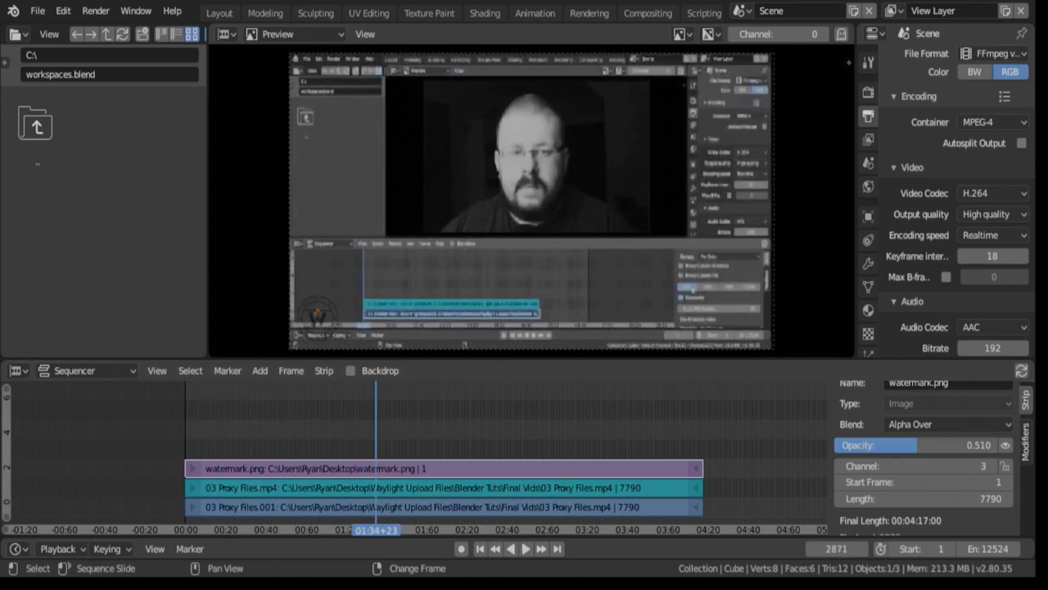